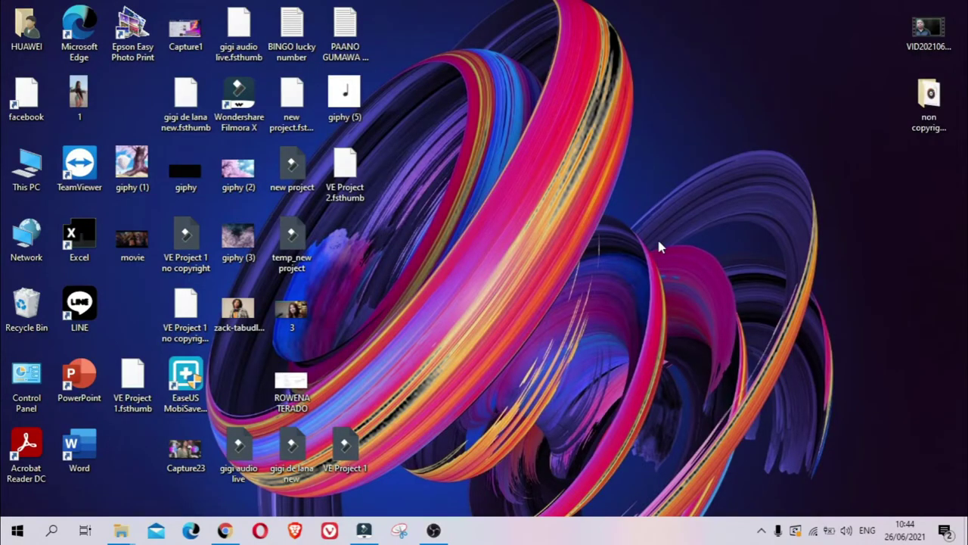
Step: Refresh the desktop, then search Google in Chrome for remove.bg to load the site
{"action": "right_click", "coordinate": [658, 246]}
{"action": "left_click", "coordinate": [702, 284]}
{"action": "left_click", "coordinate": [222, 533]}
{"action": "left_click", "coordinate": [371, 272]}
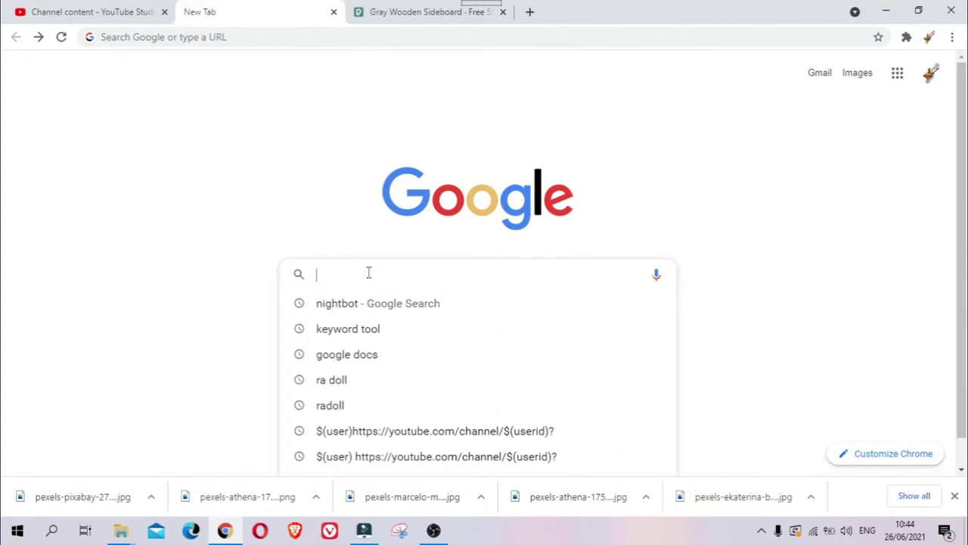
{"action": "left_click", "coordinate": [695, 217]}
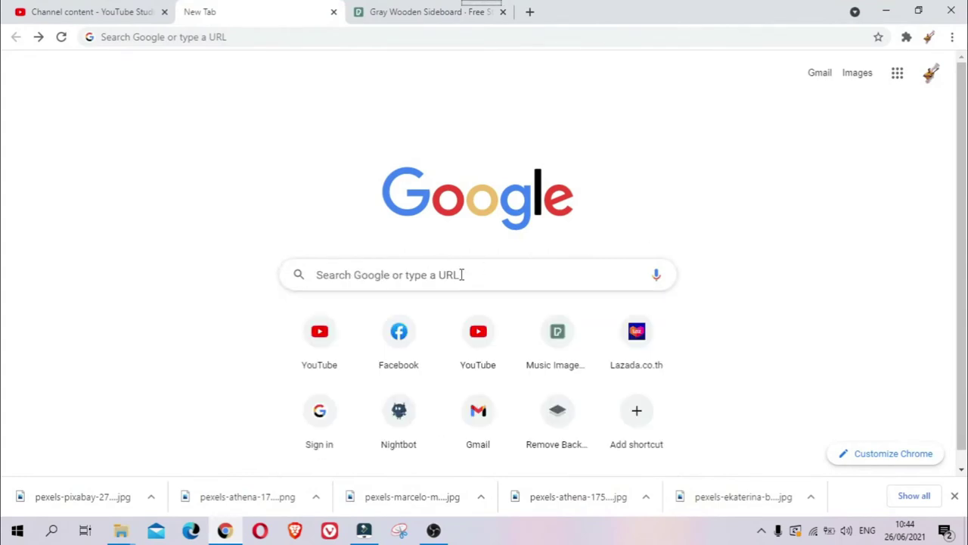
{"action": "left_click", "coordinate": [366, 279]}
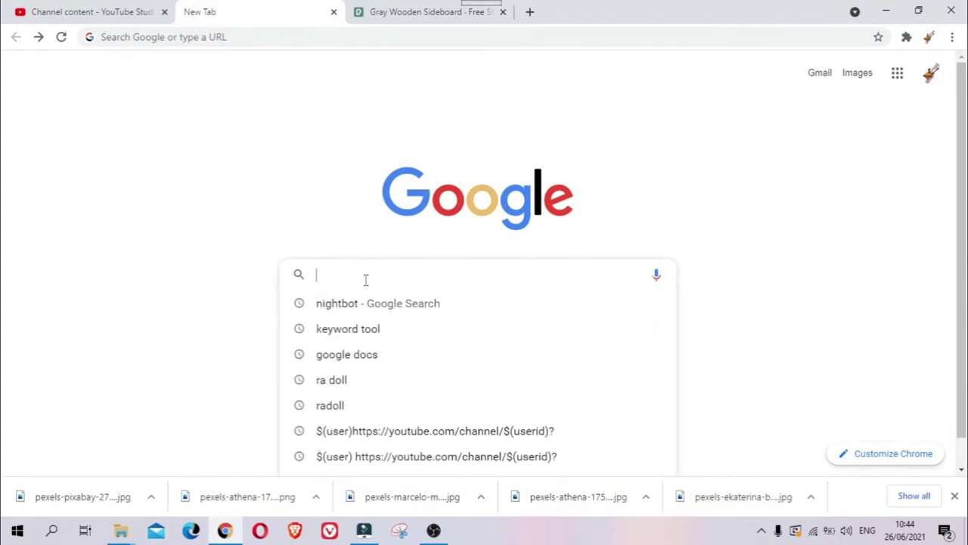
{"action": "type", "text": "remo"}
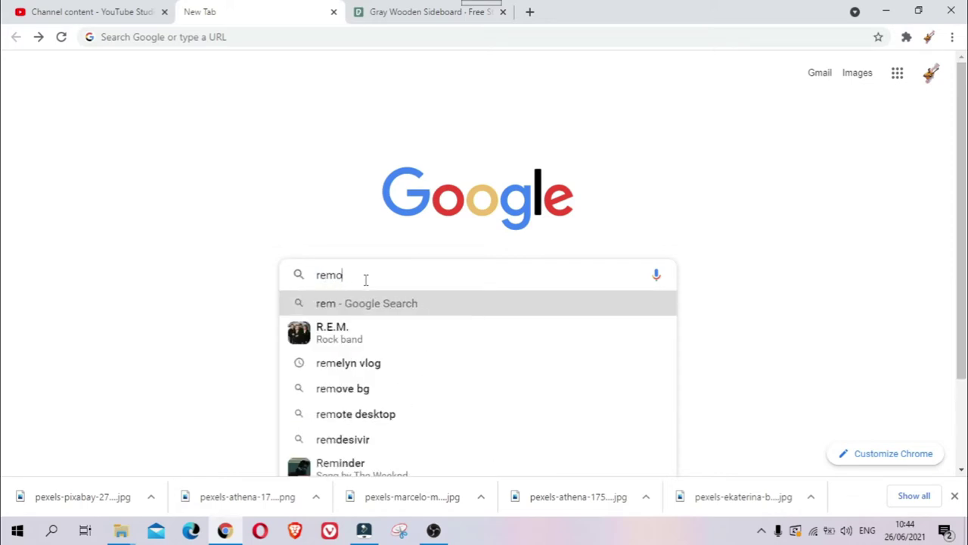
{"action": "type", "text": "ve."}
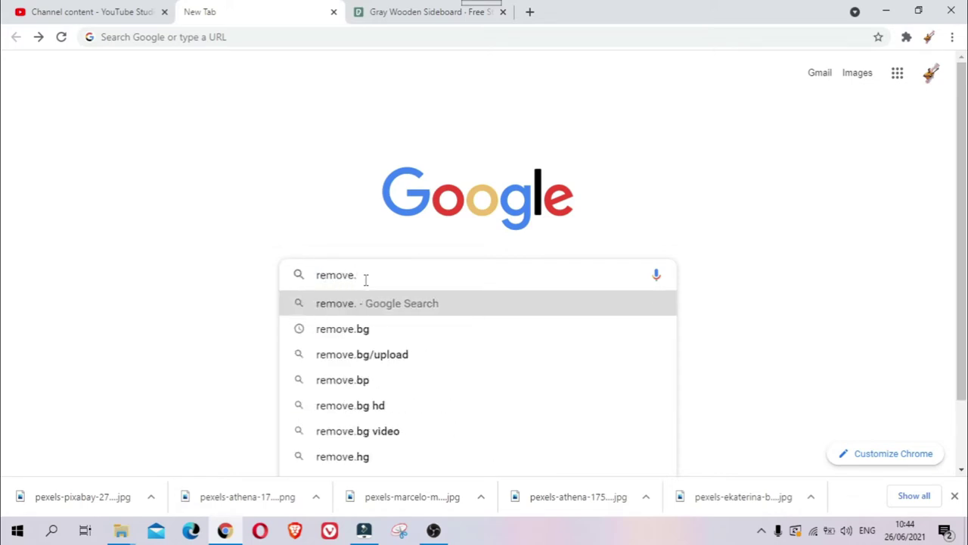
{"action": "type", "text": "bg"}
{"action": "key", "text": "Return"}
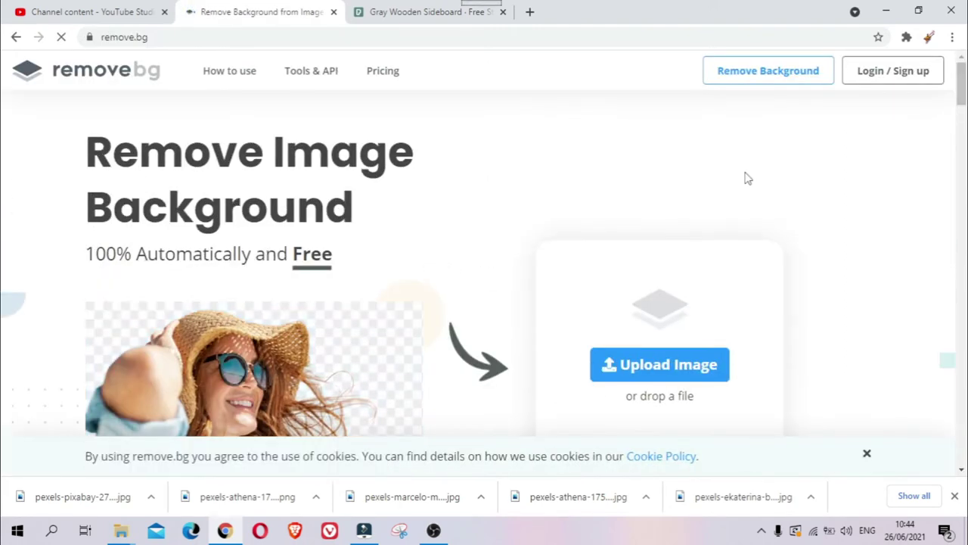
Step: Upload pexels-ekaterina-bolovtsova-4049672 from Downloads to remove.bg for background removal
{"action": "scroll", "coordinate": [847, 220], "scroll_direction": "down", "scroll_amount": 1}
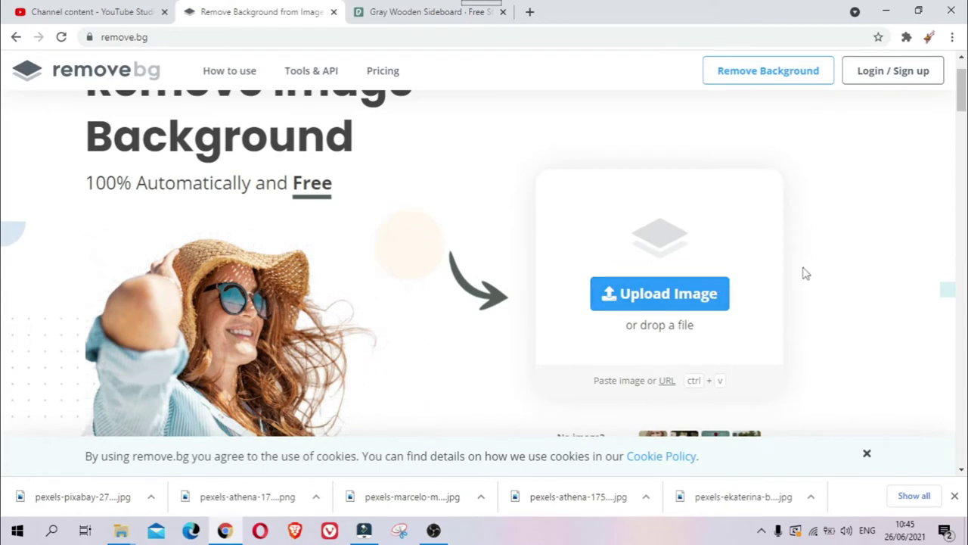
{"action": "left_click", "coordinate": [659, 309]}
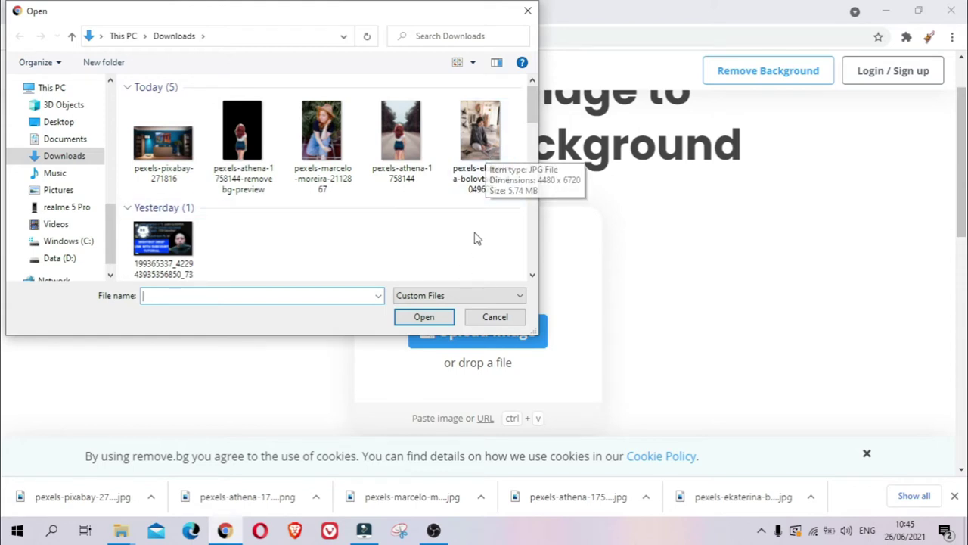
{"action": "left_click", "coordinate": [488, 133]}
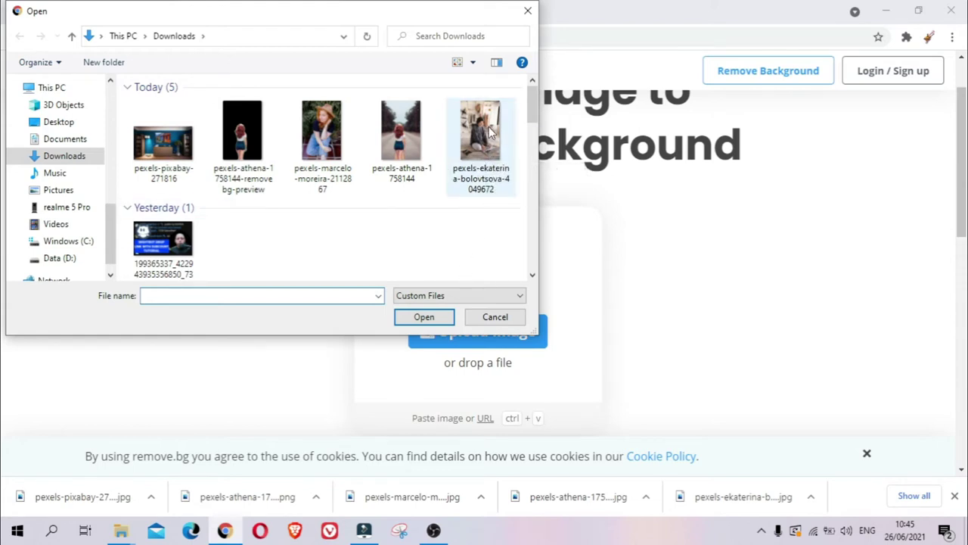
{"action": "left_click", "coordinate": [424, 318]}
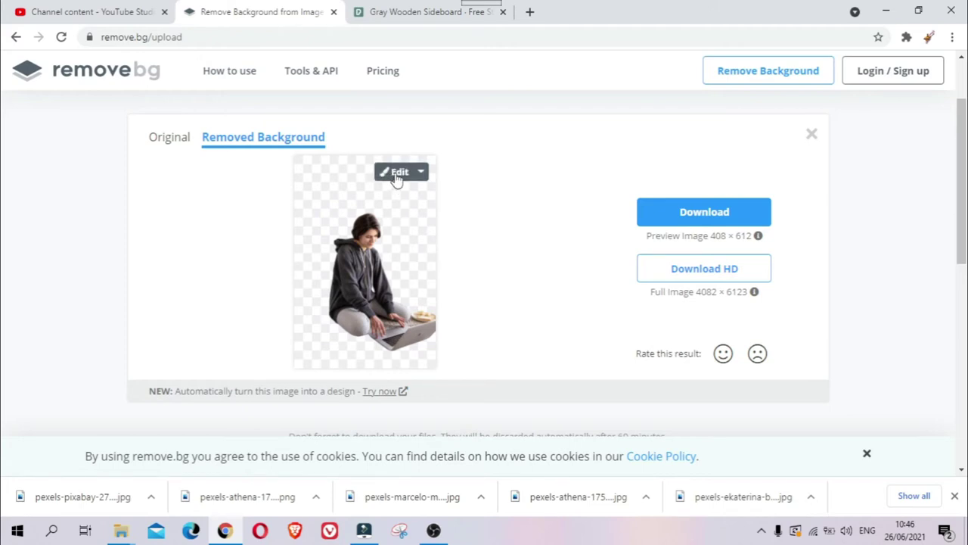
Step: Open the transparent woman-with-laptop cutout in remove.bg's background editor
{"action": "left_click", "coordinate": [398, 174]}
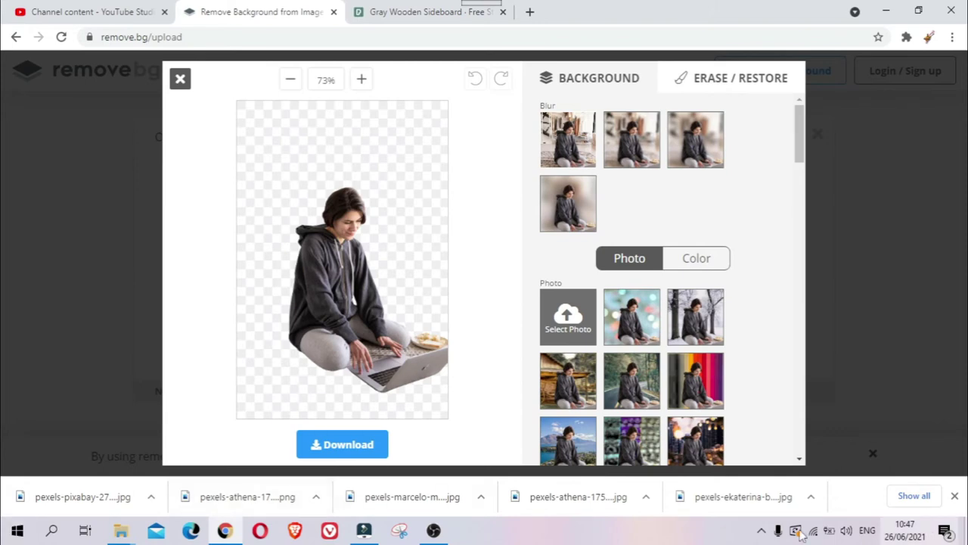
Step: Set the wooden-cabin photo as the cutout's backdrop and bring up the solid colour swatches
{"action": "scroll", "coordinate": [726, 384], "scroll_direction": "down", "scroll_amount": 8}
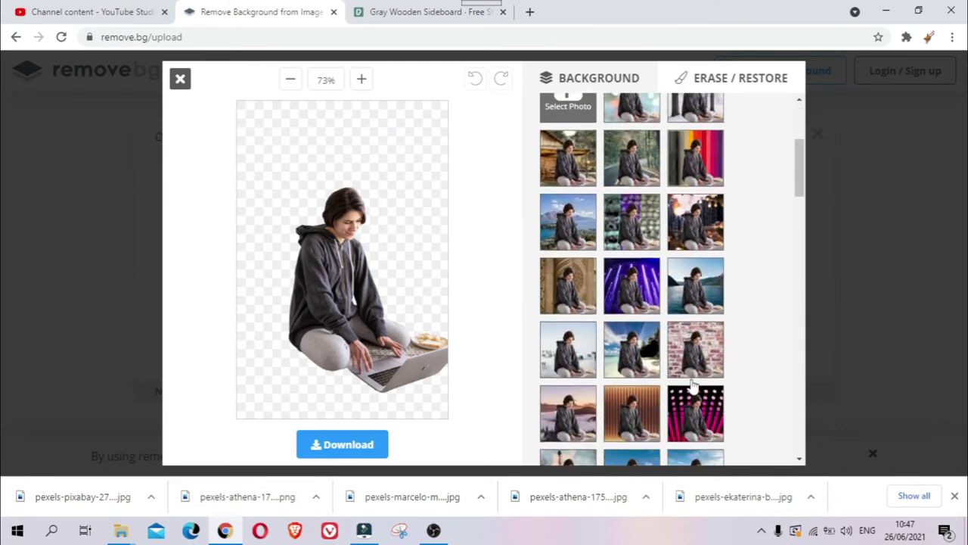
{"action": "scroll", "coordinate": [692, 386], "scroll_direction": "up", "scroll_amount": 4}
{"action": "scroll", "coordinate": [692, 385], "scroll_direction": "up", "scroll_amount": 3}
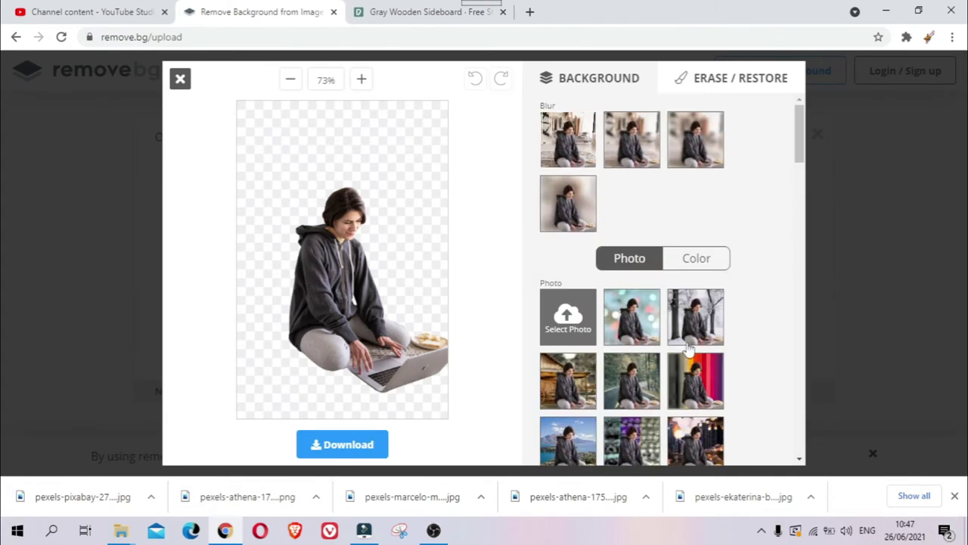
{"action": "scroll", "coordinate": [685, 355], "scroll_direction": "down", "scroll_amount": 2}
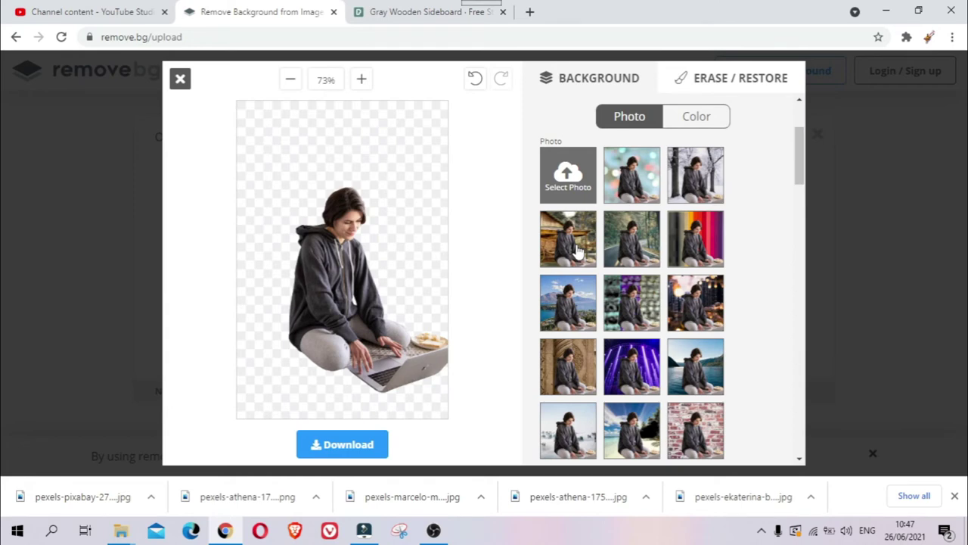
{"action": "left_click", "coordinate": [578, 252]}
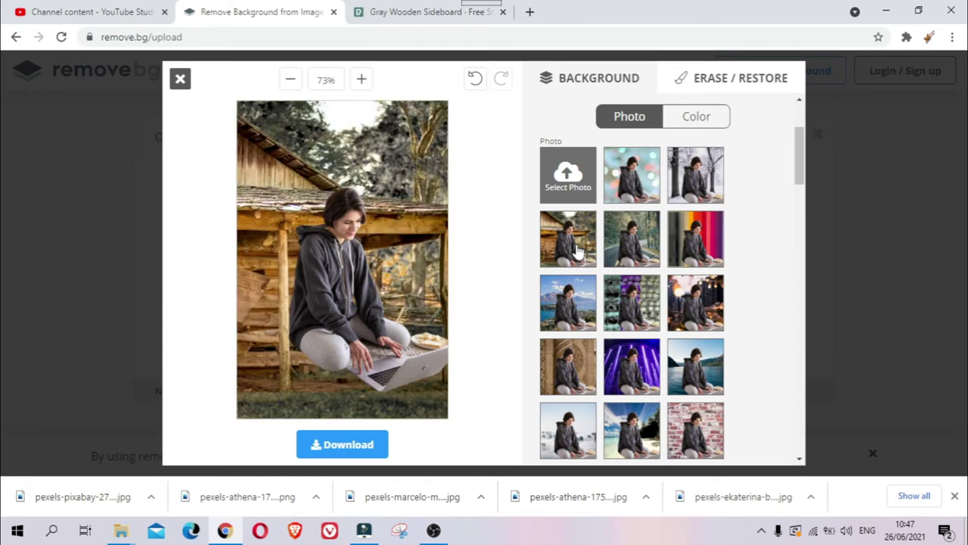
{"action": "left_click", "coordinate": [701, 125]}
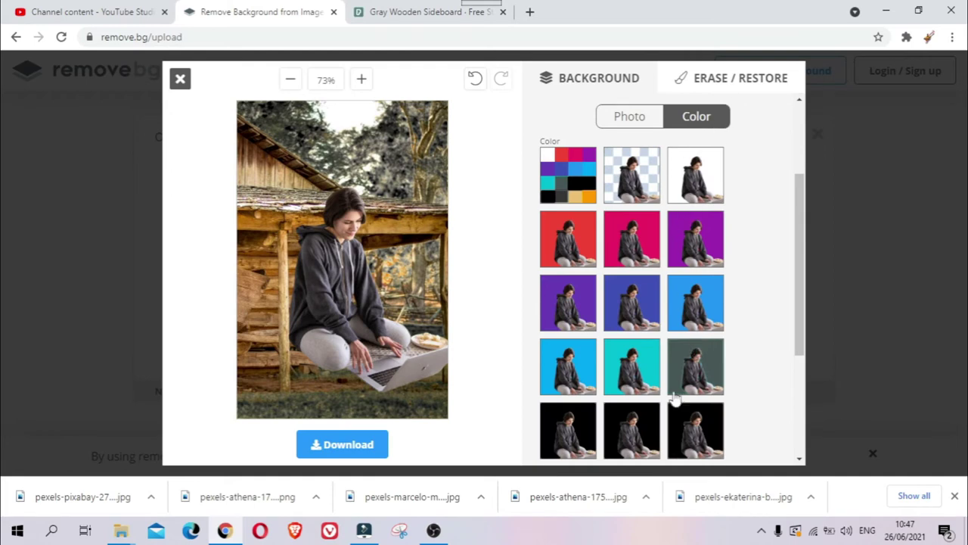
Step: Give the cutout a solid black background from the colour swatches
{"action": "scroll", "coordinate": [692, 335], "scroll_direction": "down", "scroll_amount": 2}
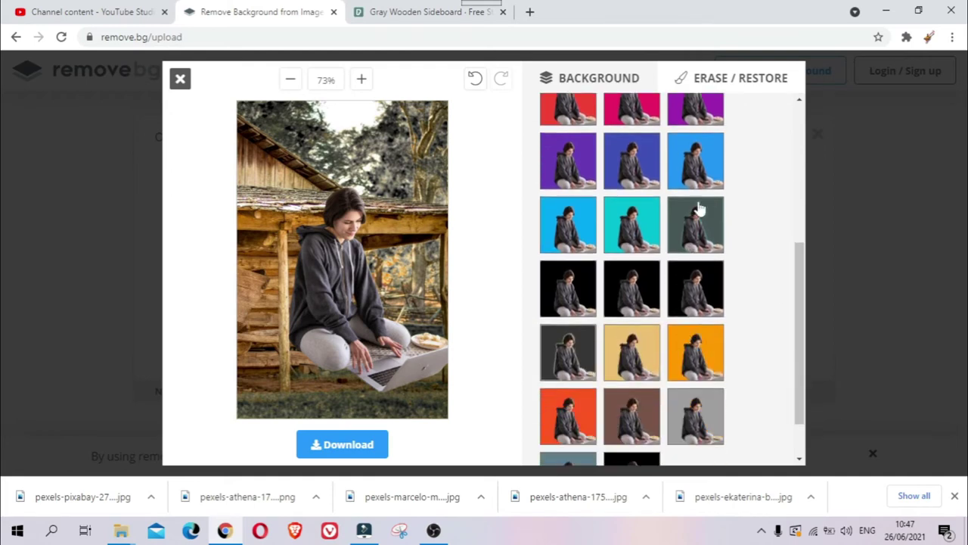
{"action": "scroll", "coordinate": [659, 261], "scroll_direction": "up", "scroll_amount": 1}
{"action": "scroll", "coordinate": [658, 263], "scroll_direction": "down", "scroll_amount": 2}
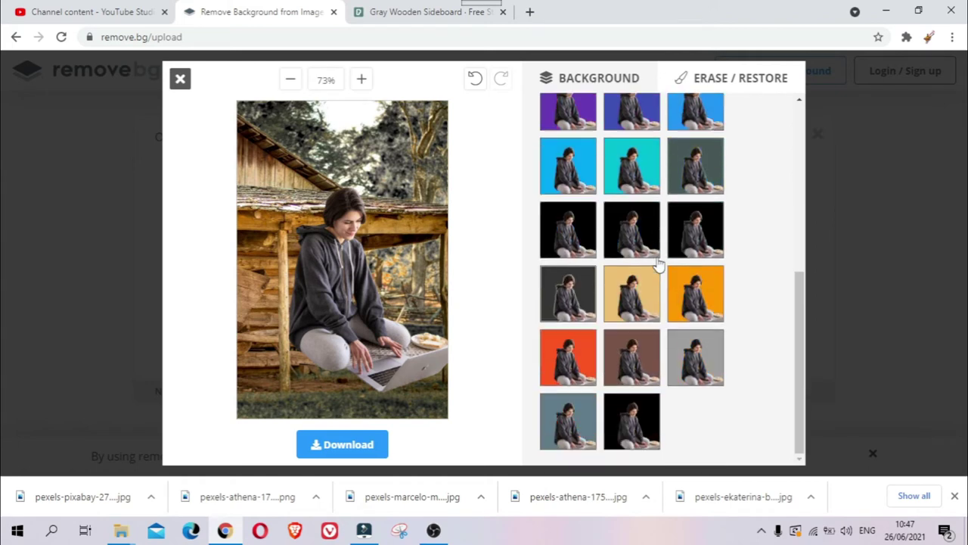
{"action": "left_click", "coordinate": [575, 240]}
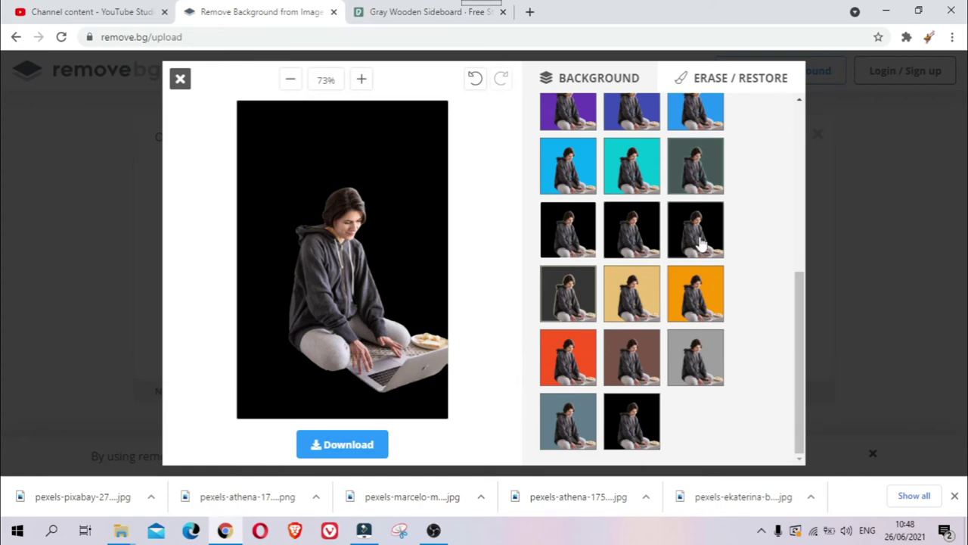
Step: Download the edited image as a PNG, dismiss the prompt, and minimize Chrome
{"action": "scroll", "coordinate": [701, 245], "scroll_direction": "up", "scroll_amount": 3}
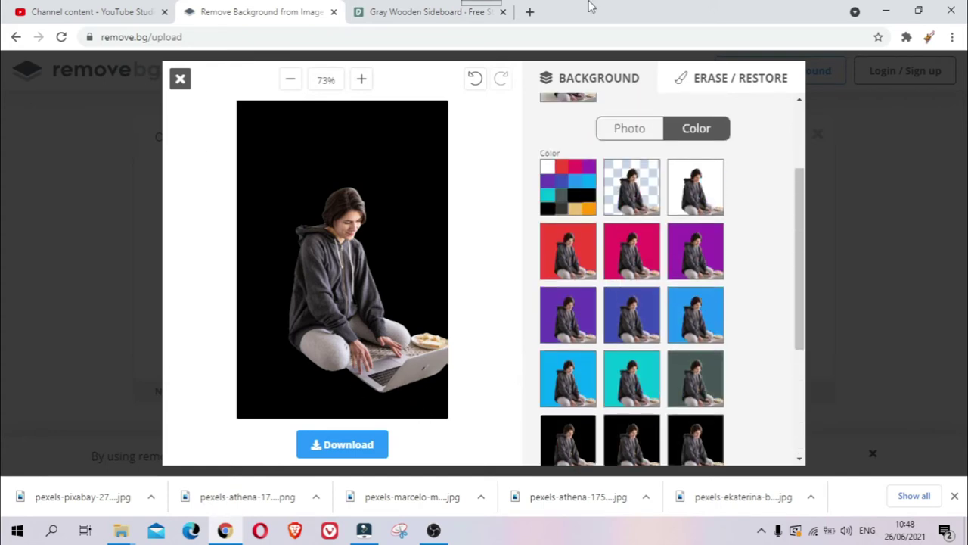
{"action": "left_click", "coordinate": [345, 441]}
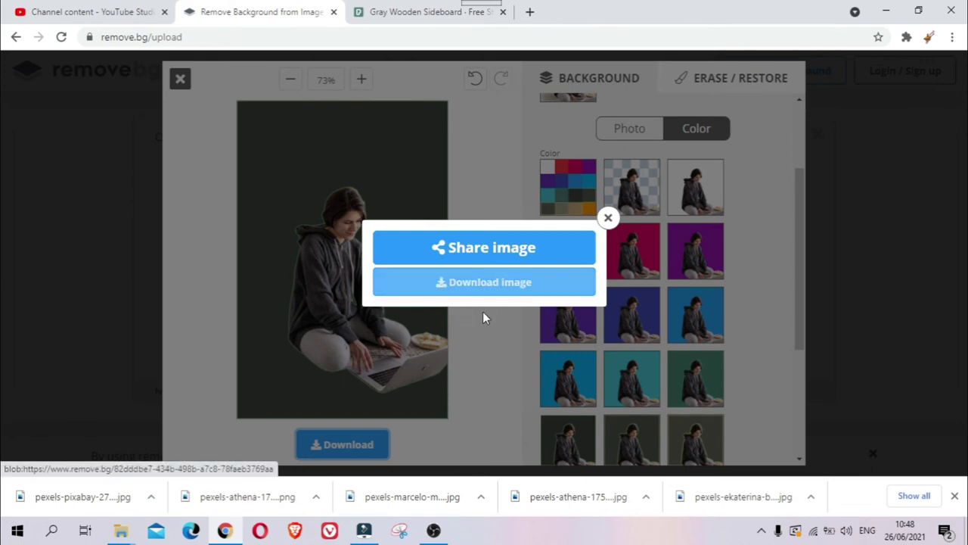
{"action": "left_click", "coordinate": [488, 288]}
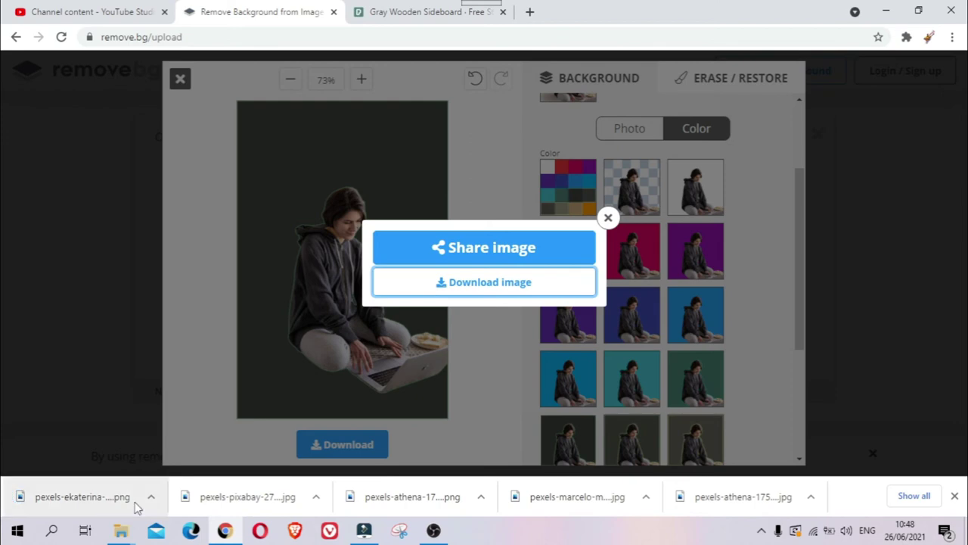
{"action": "left_click", "coordinate": [609, 219]}
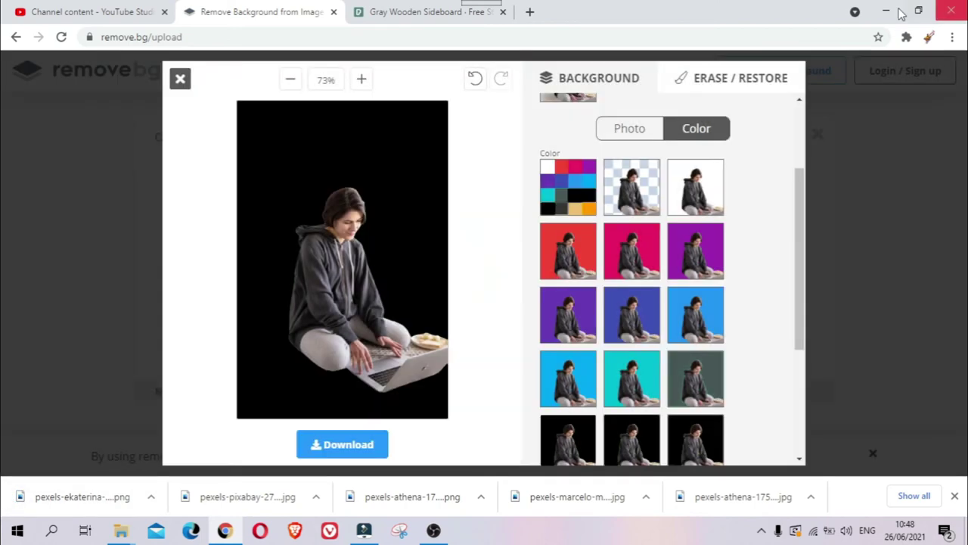
{"action": "left_click", "coordinate": [886, 11]}
Step: Refresh the desktop, open Downloads through This PC, then minimize File Explorer
{"action": "right_click", "coordinate": [604, 183]}
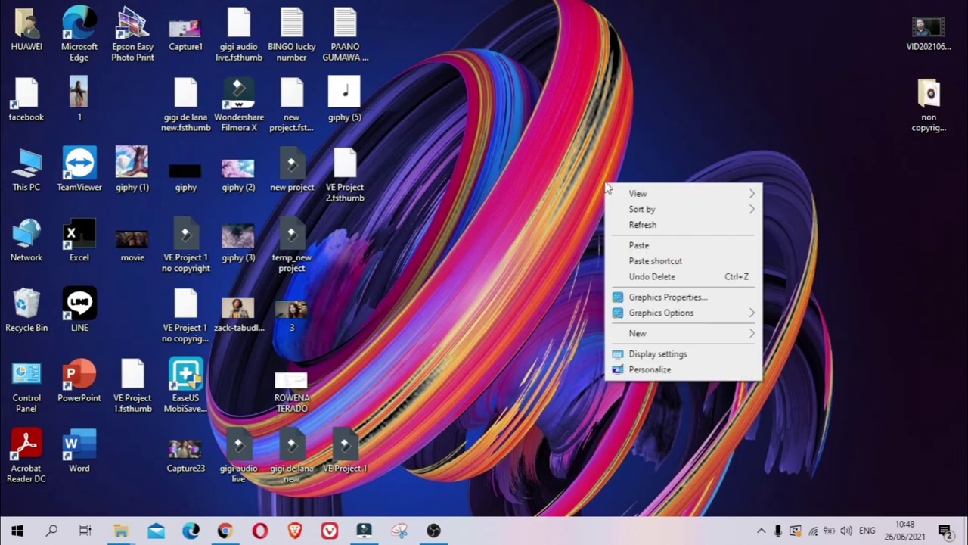
{"action": "left_click", "coordinate": [646, 224]}
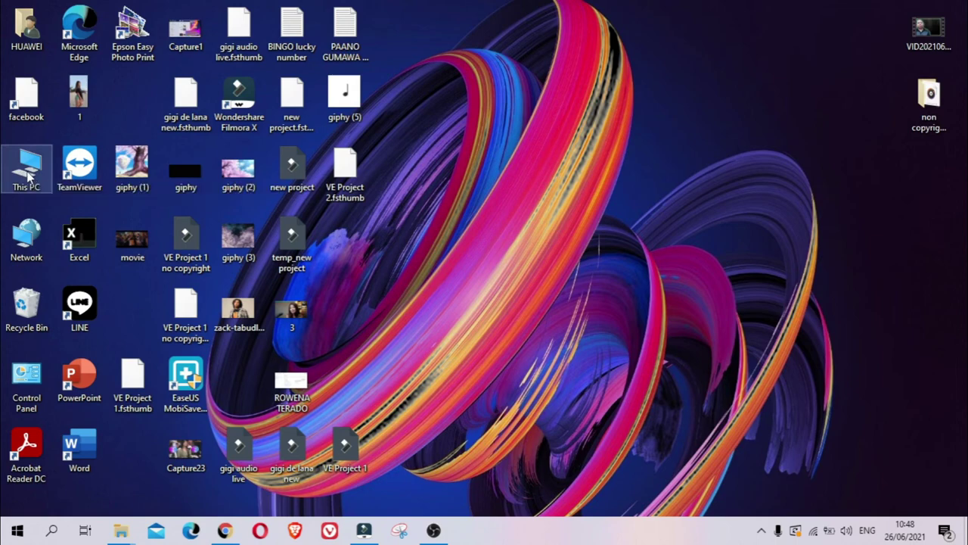
{"action": "left_click", "coordinate": [28, 176]}
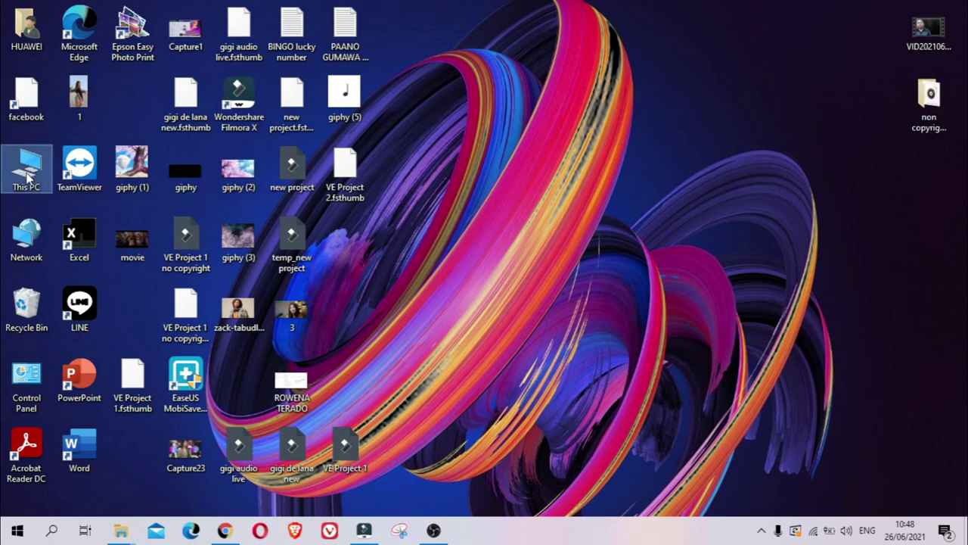
{"action": "double_click", "coordinate": [28, 176]}
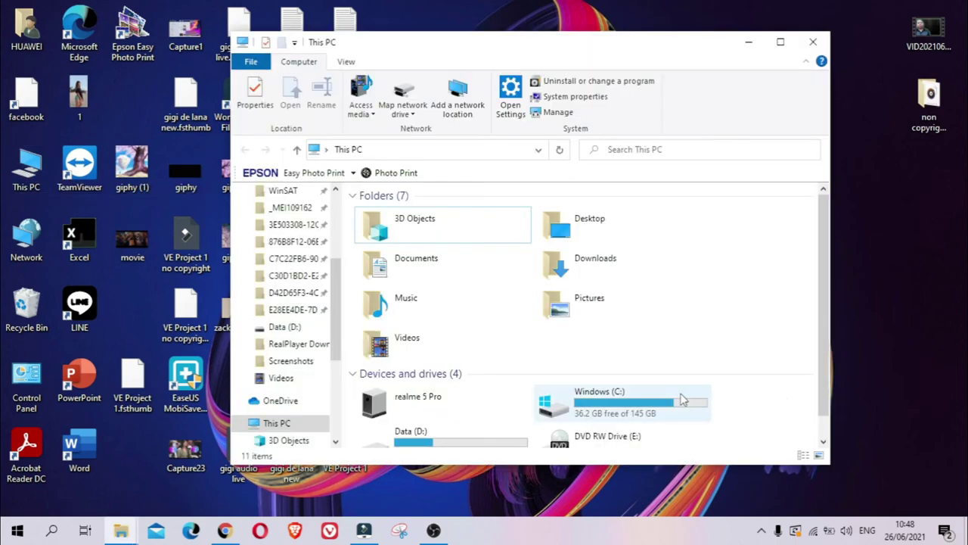
{"action": "double_click", "coordinate": [597, 260]}
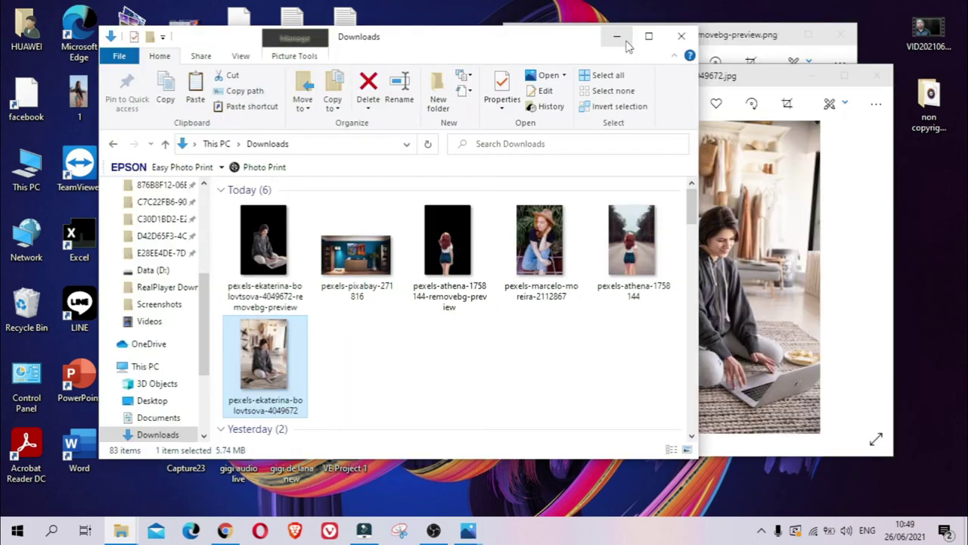
{"action": "left_click", "coordinate": [617, 37]}
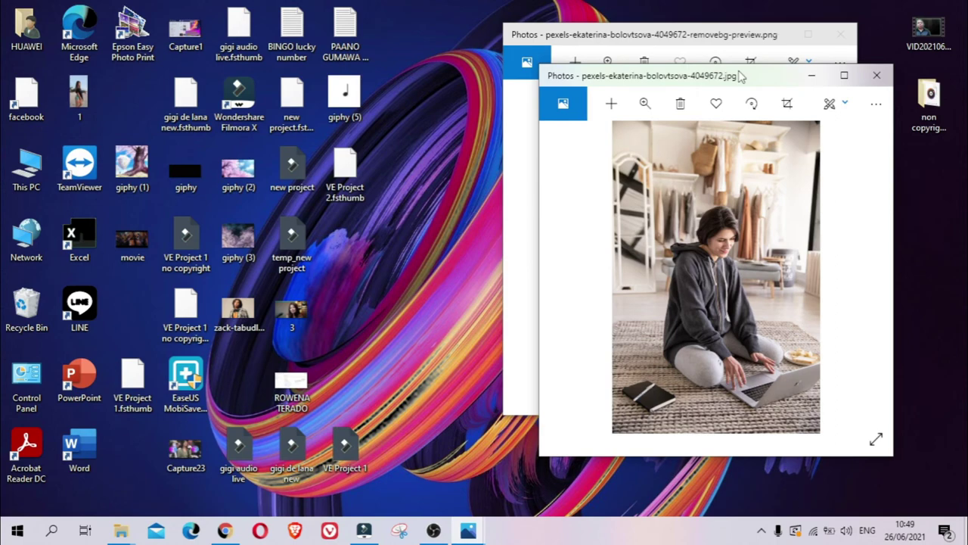
Step: Place the original photo on the left with the black-background cutout beside it
{"action": "left_click_drag", "start_coordinate": [740, 77], "coordinate": [337, 31]}
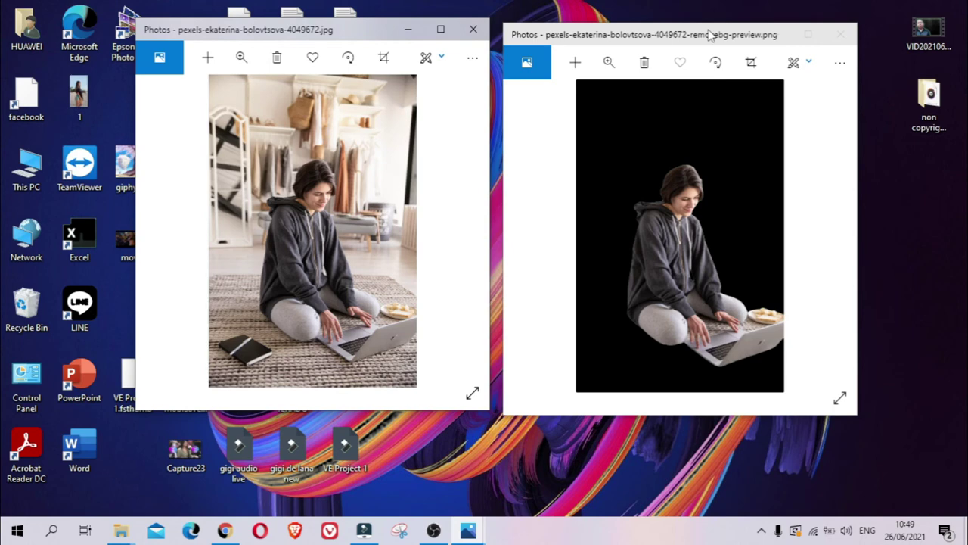
{"action": "left_click_drag", "start_coordinate": [710, 35], "coordinate": [709, 28]}
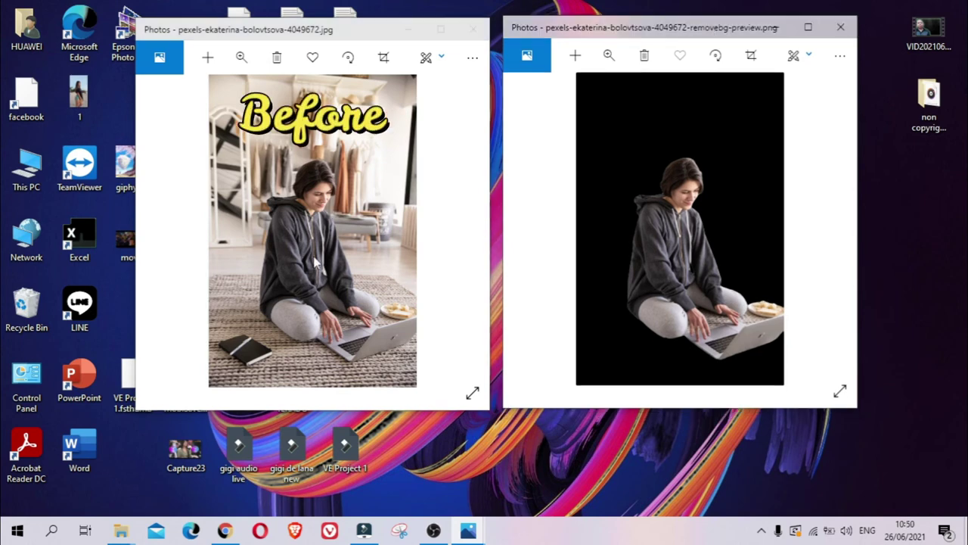